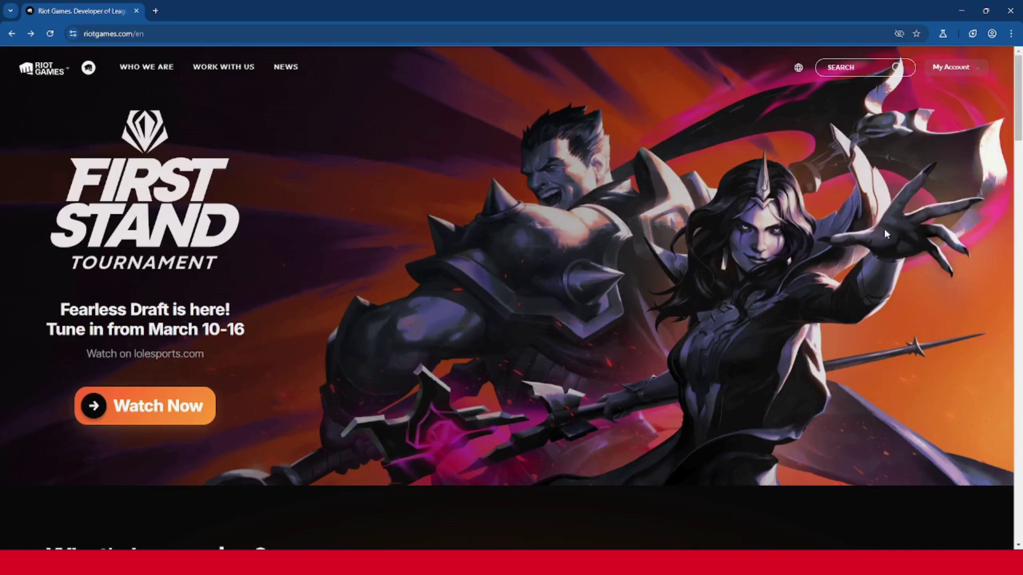
- Open account Settings from My Account and scroll to the Riot Account Sign-In password section
click(947, 68)
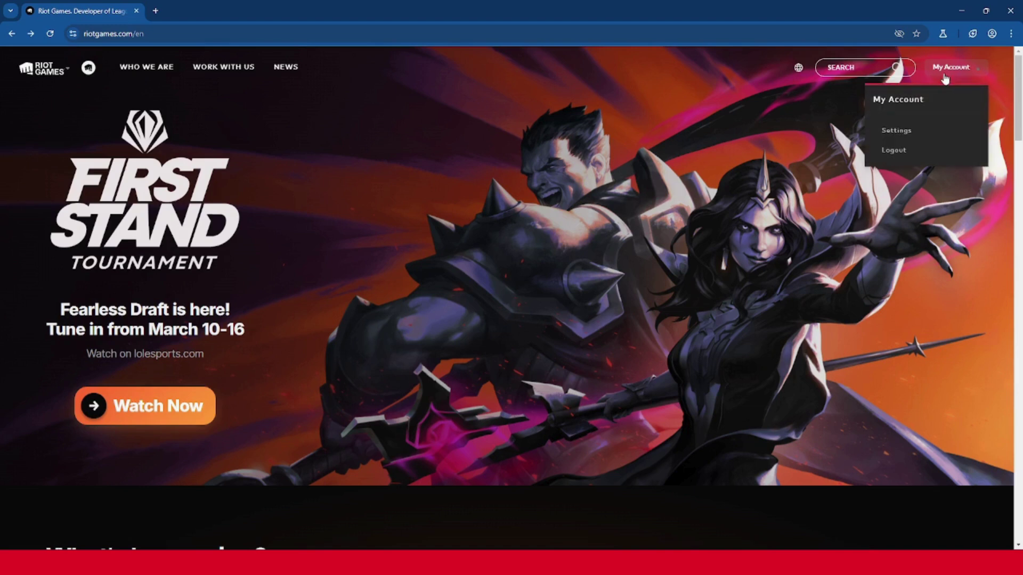
click(913, 133)
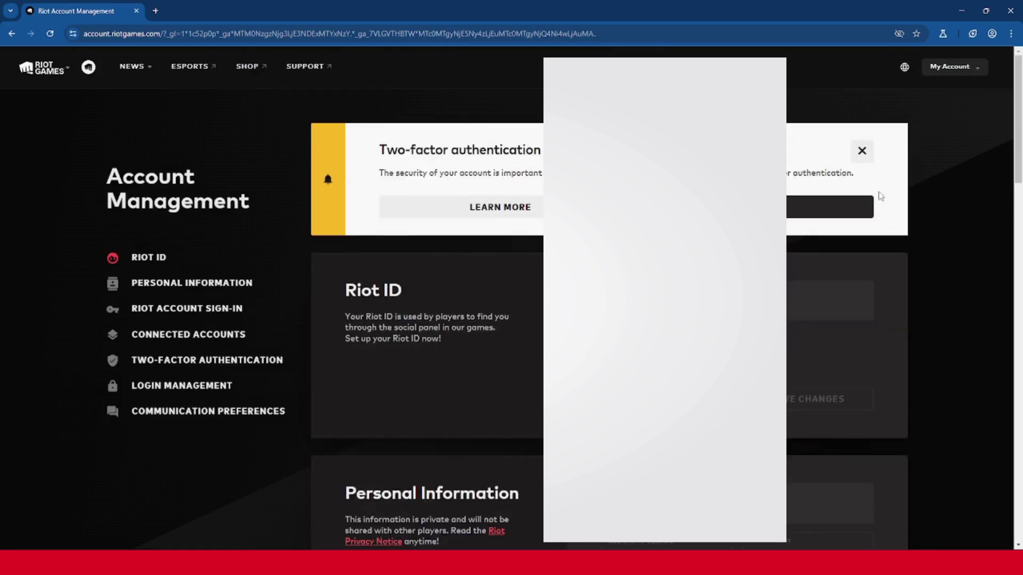
scroll(879, 211, down, 2)
scroll(873, 209, down, 6)
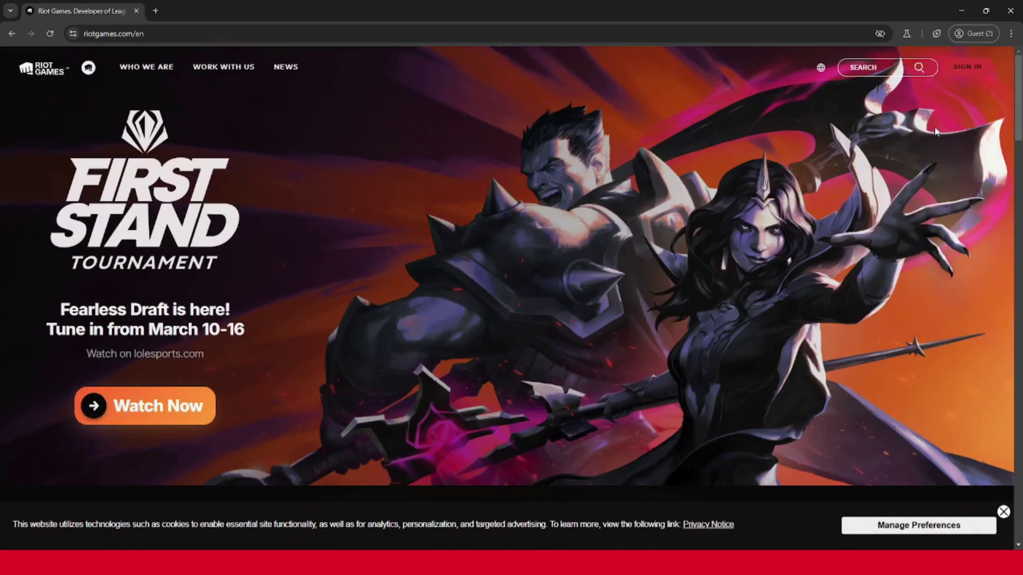
- From Sign In, choose Can't Sign In?, dismiss the update notice, and pick Forgot password
click(962, 69)
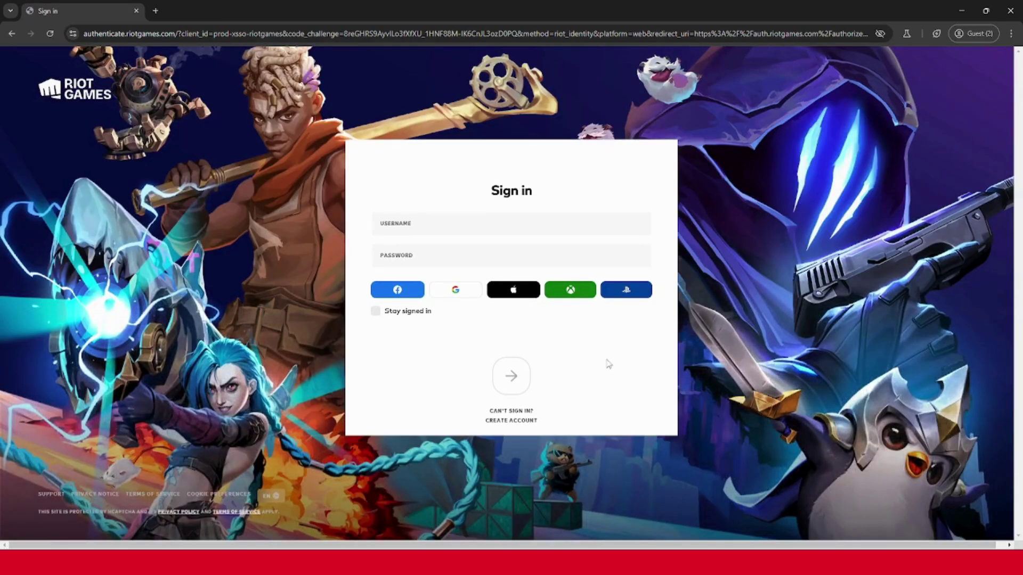
click(510, 412)
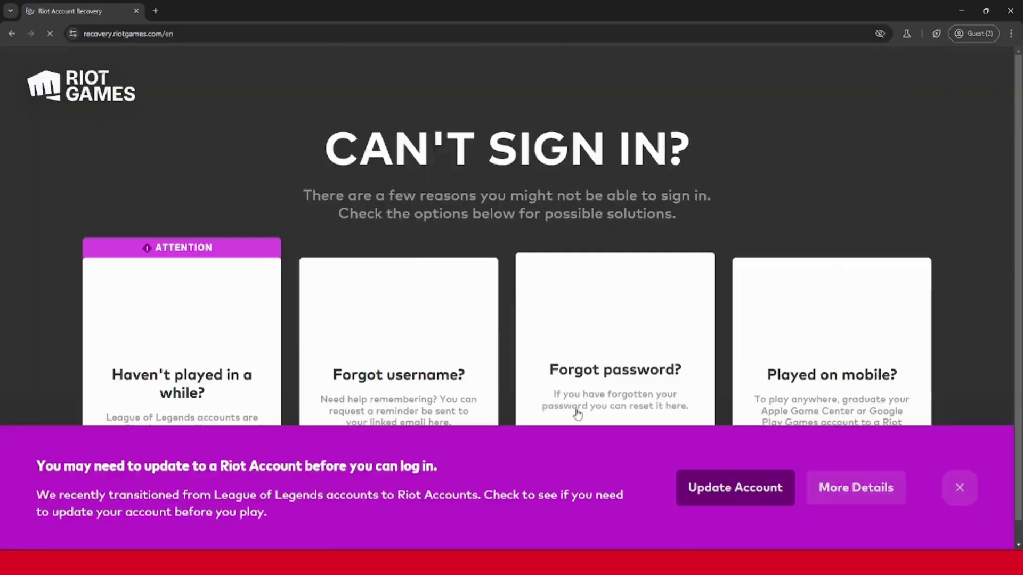
scroll(574, 414, down, 1)
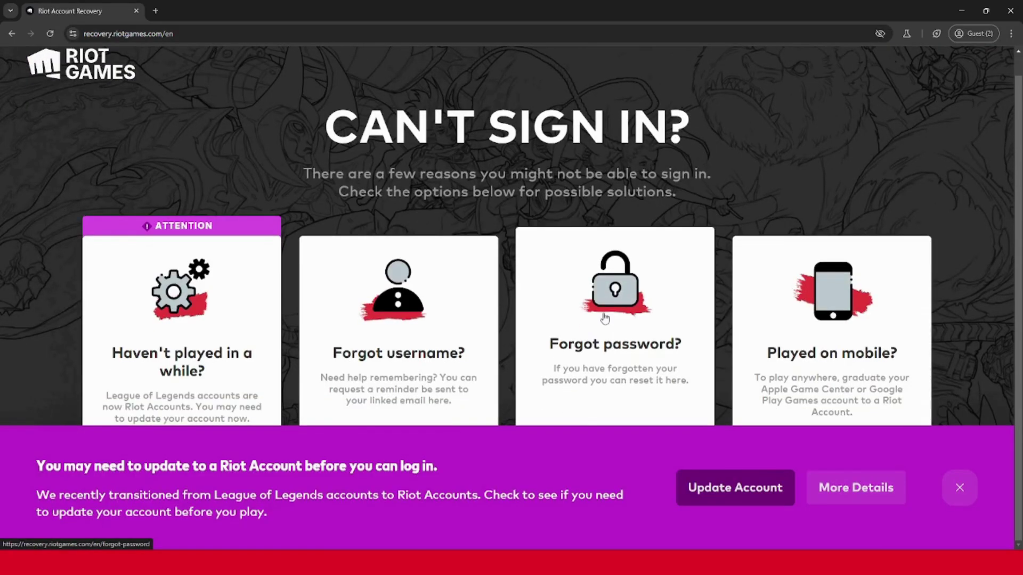
click(958, 488)
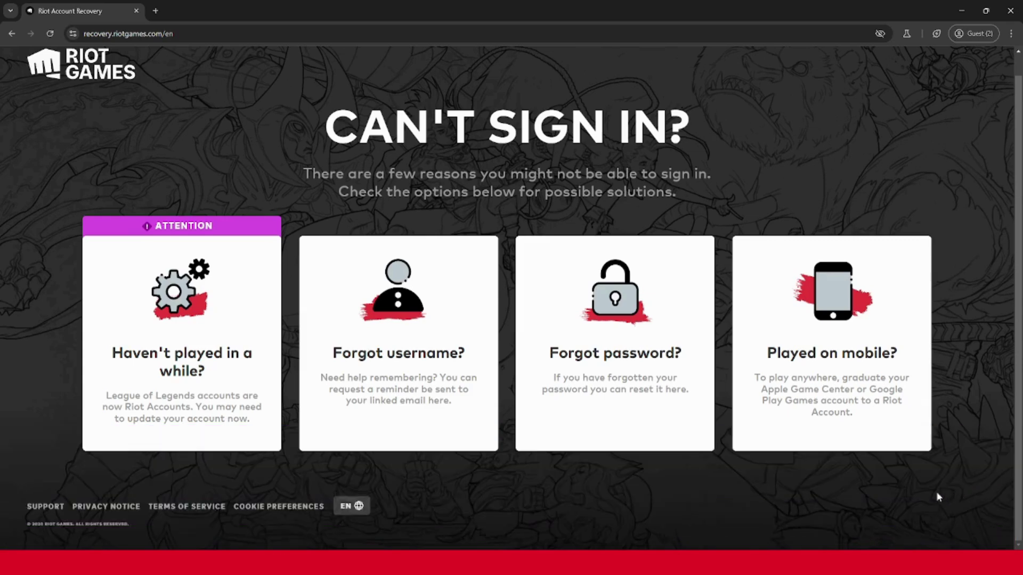
click(619, 362)
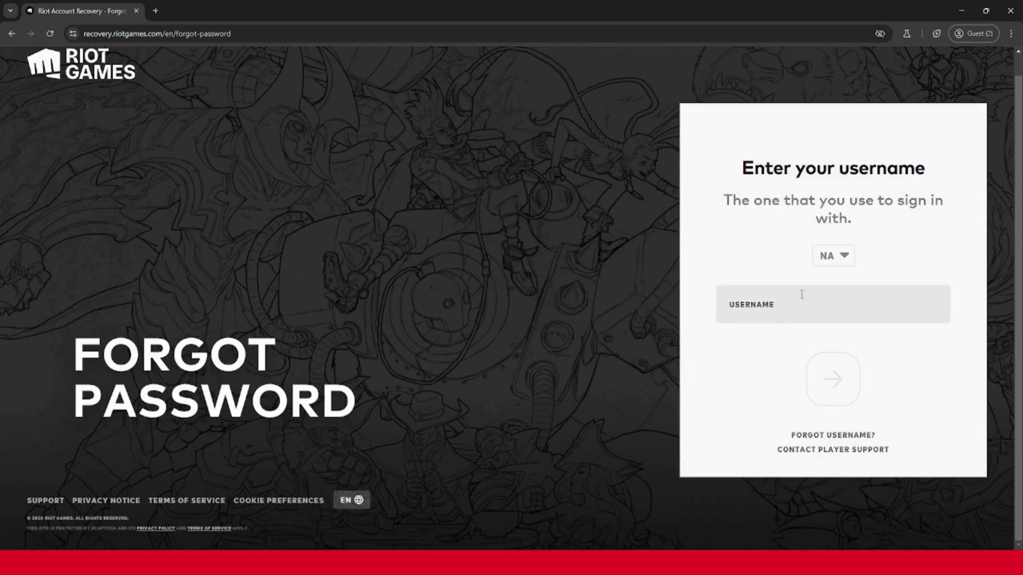
- Keep the region at NA and enter the account username
click(829, 257)
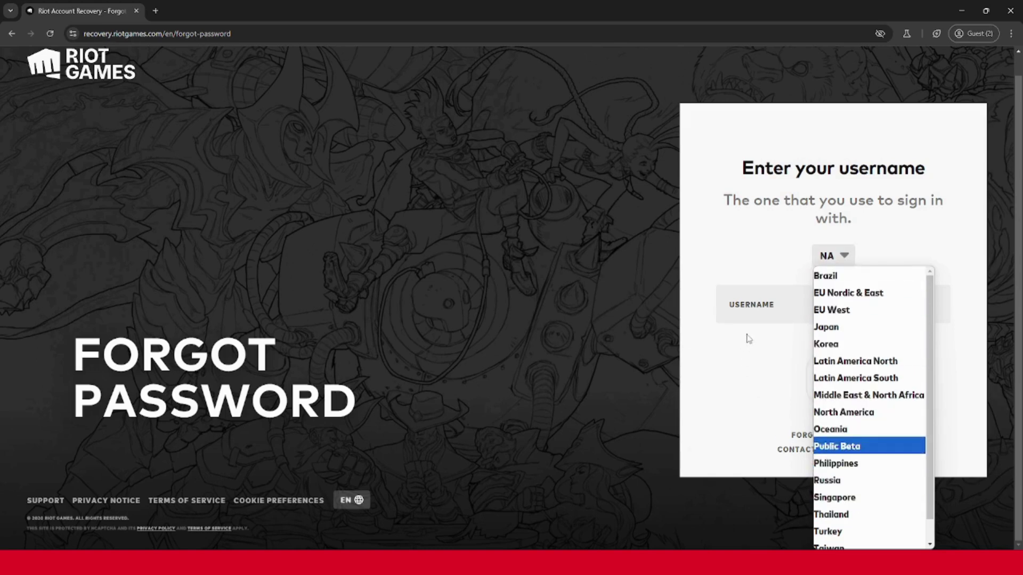
click(747, 307)
text(a)
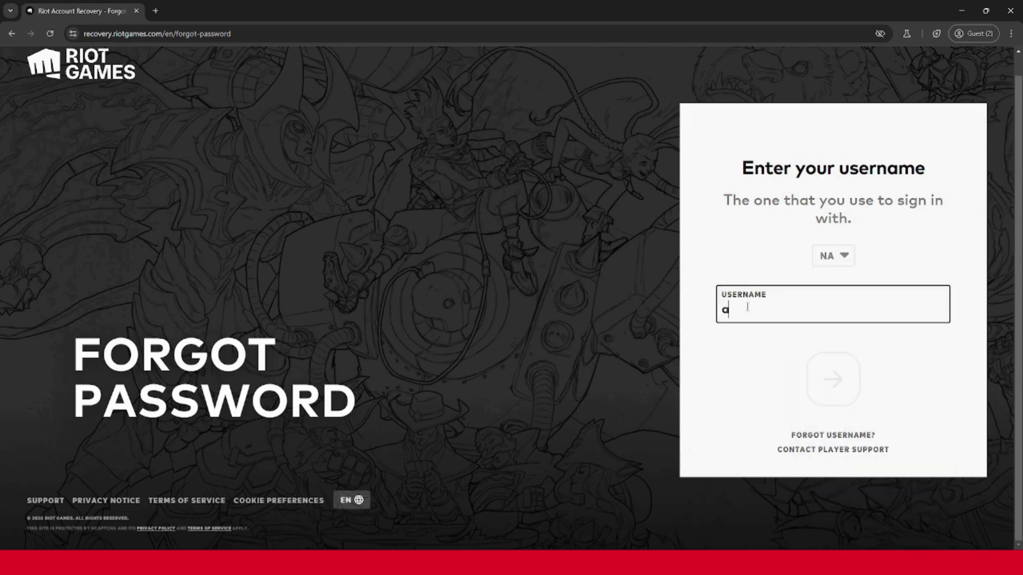
text(gtut)
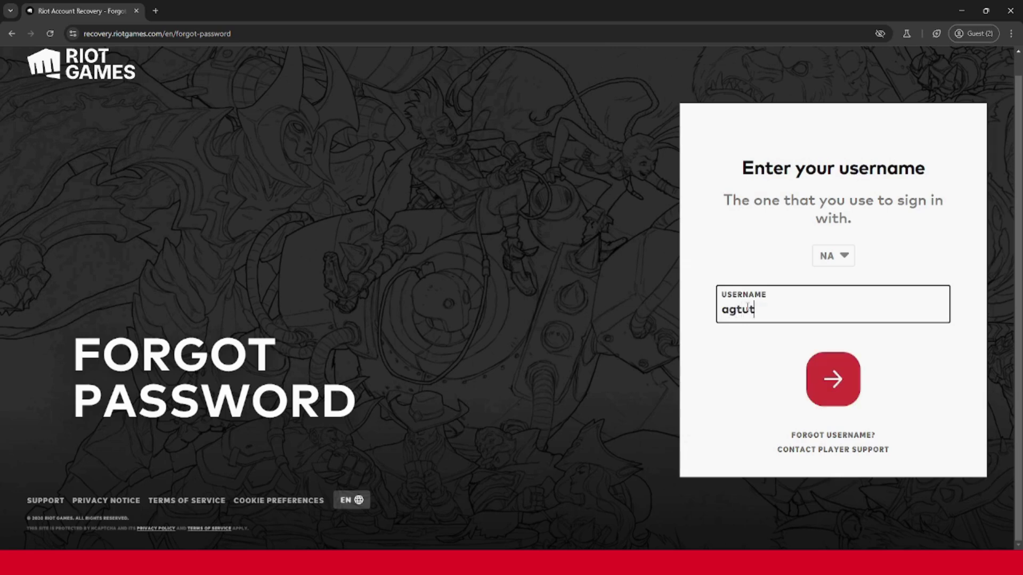
text(orial)
- Submit the username and pass the hCaptcha by selecting the fish pictures over two rounds
click(833, 380)
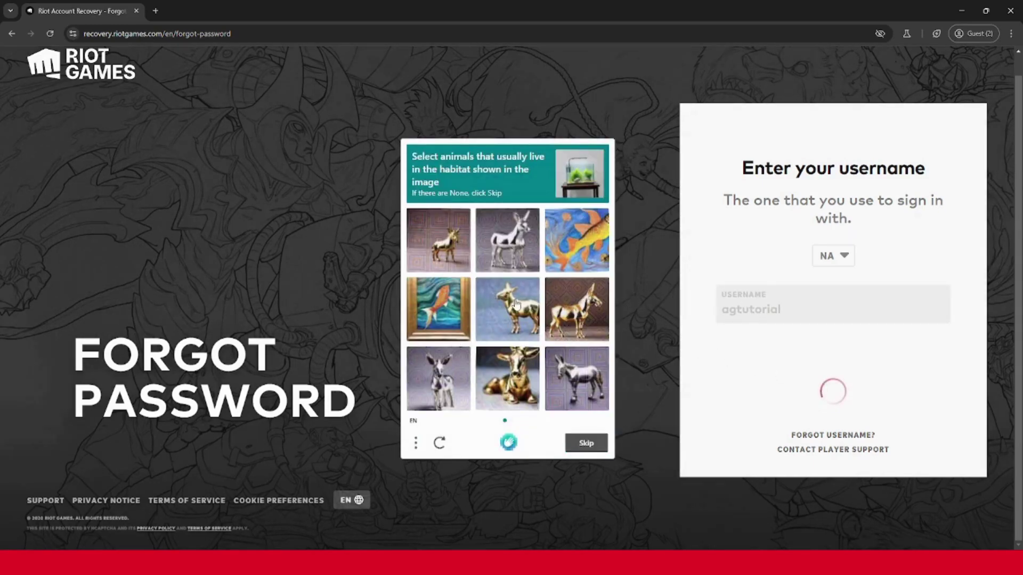
click(580, 246)
click(453, 297)
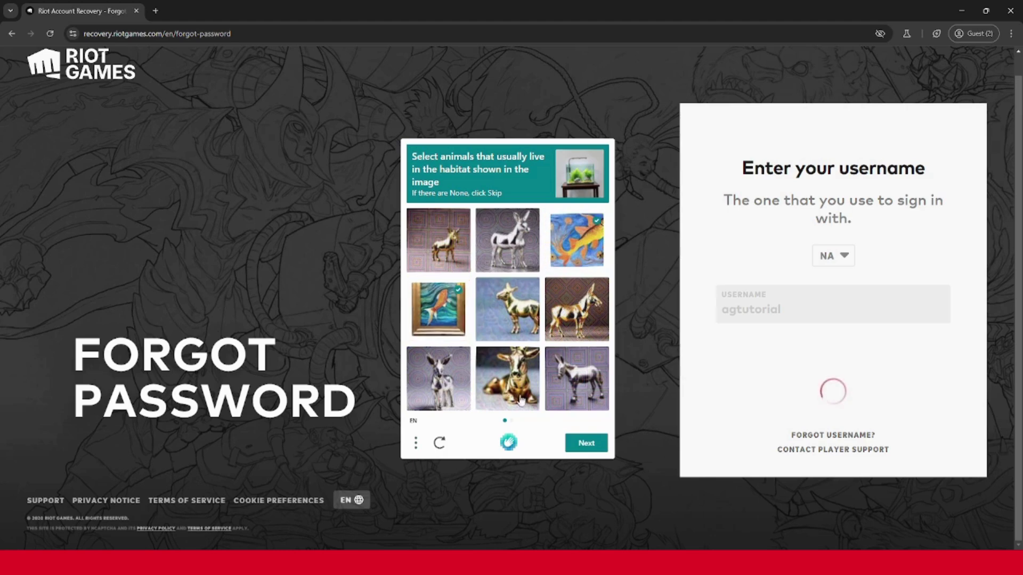
click(583, 448)
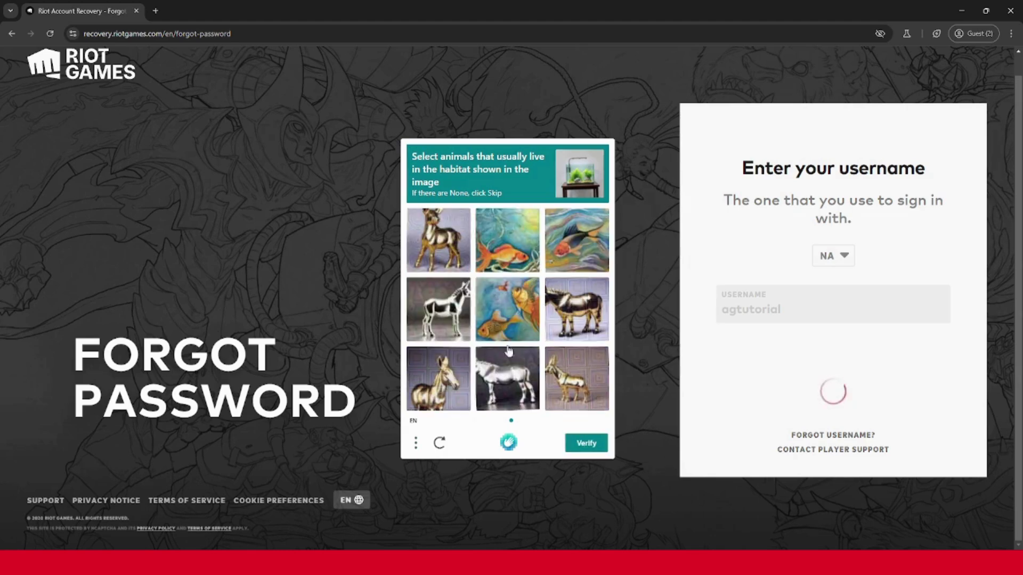
click(506, 255)
click(507, 309)
click(577, 241)
click(578, 444)
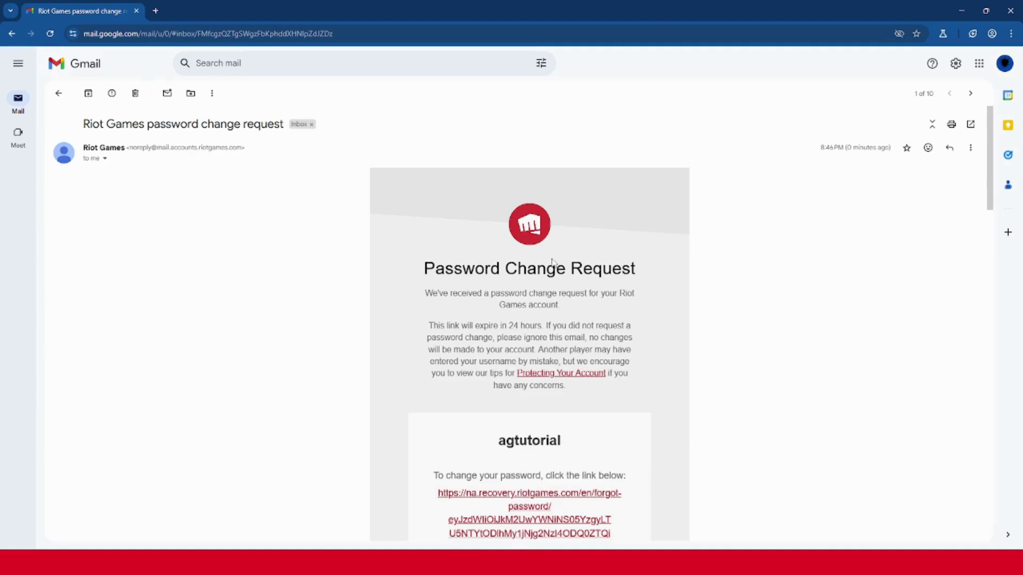
- Follow the reset link in the Riot Games password change email
scroll(554, 263, down, 2)
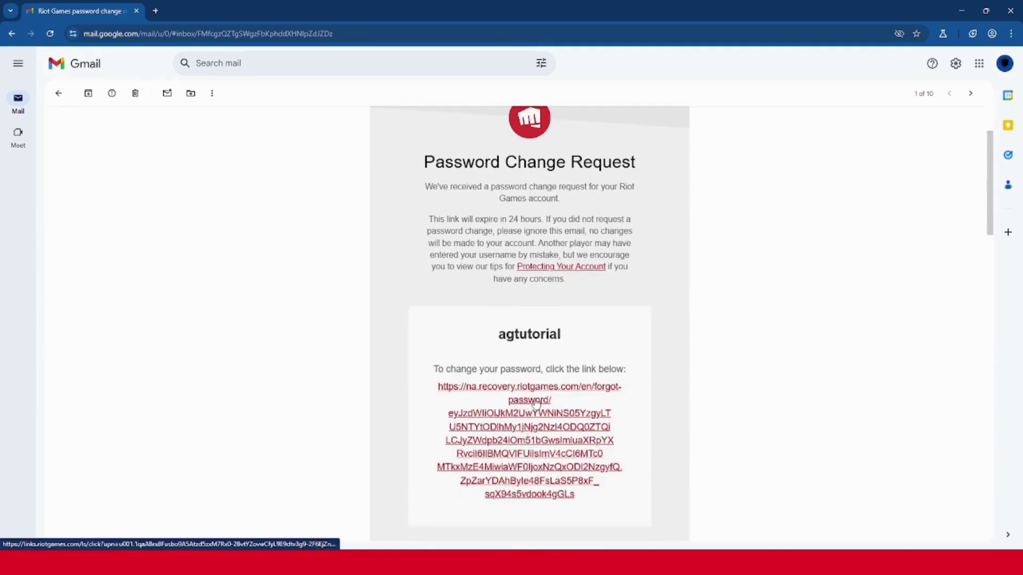
click(537, 398)
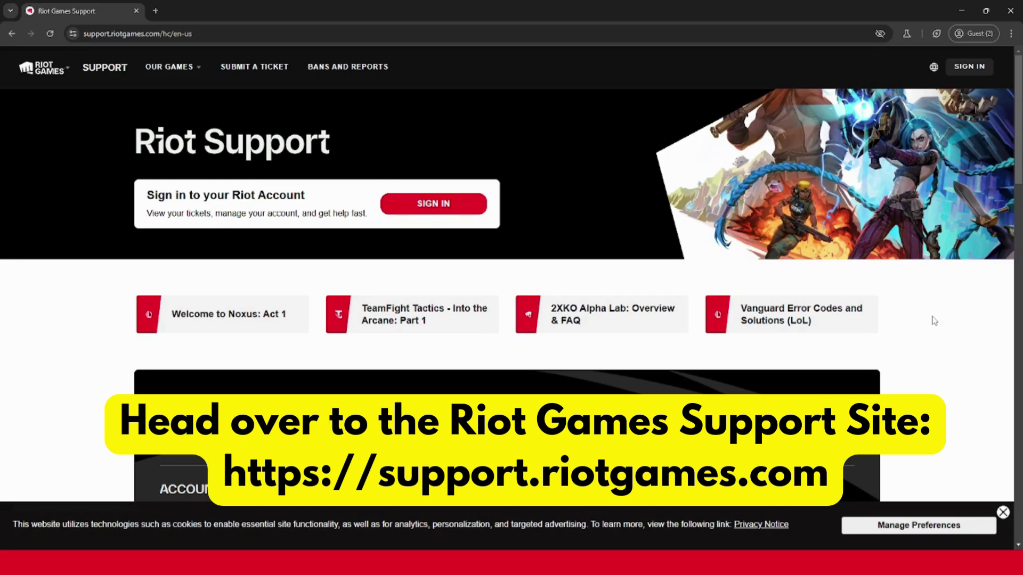
- Under Need More Help?, submit a ticket and choose League of Legends
scroll(950, 296, down, 1)
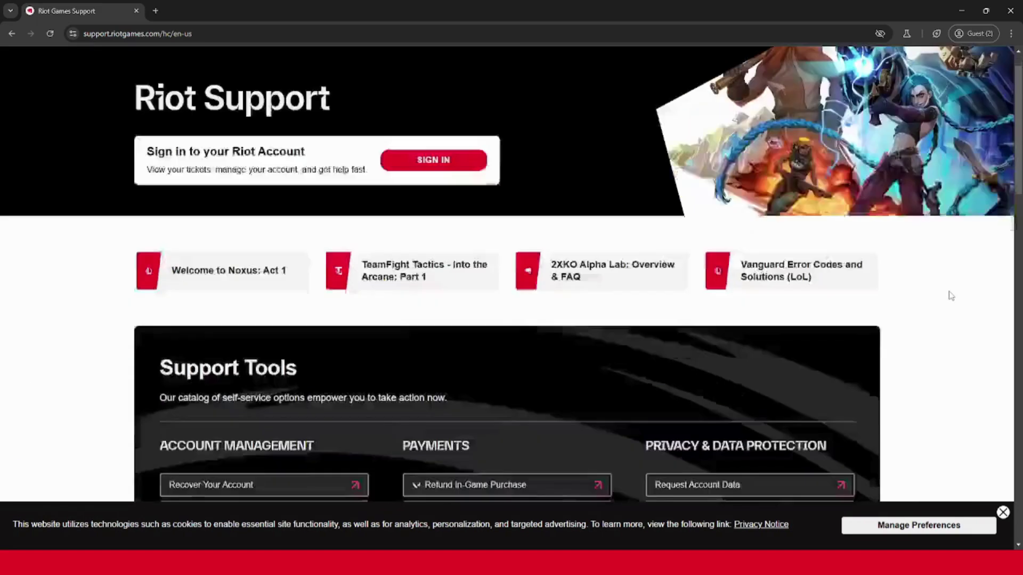
scroll(948, 293, down, 20)
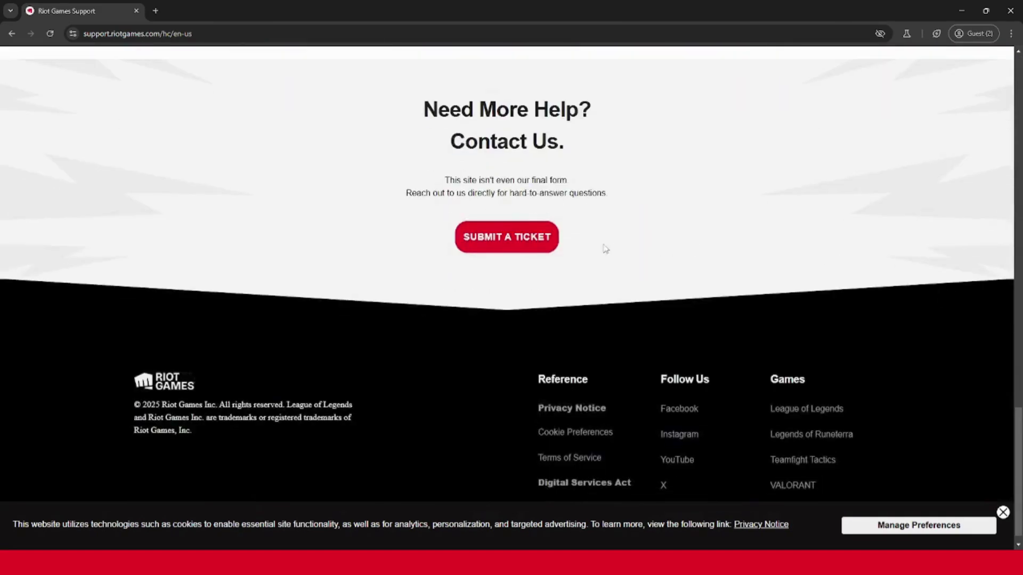
click(505, 239)
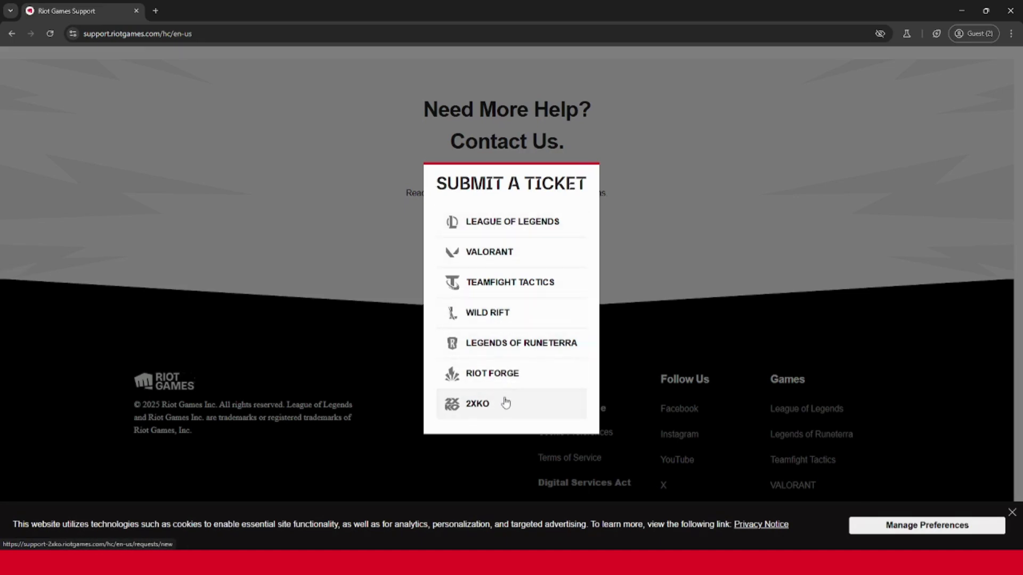
click(508, 228)
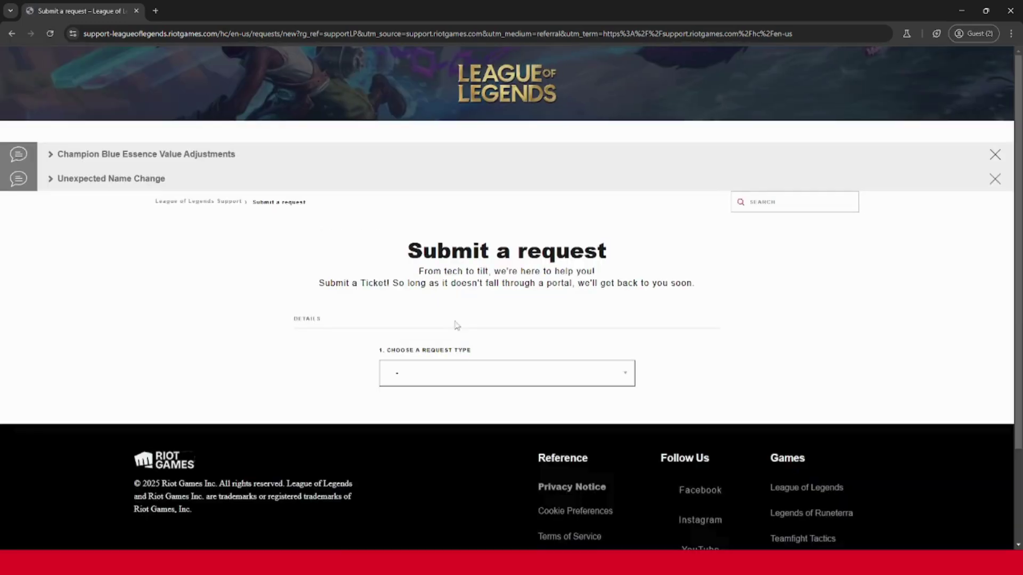
- Set the ticket's request type to Recover my Account
click(612, 379)
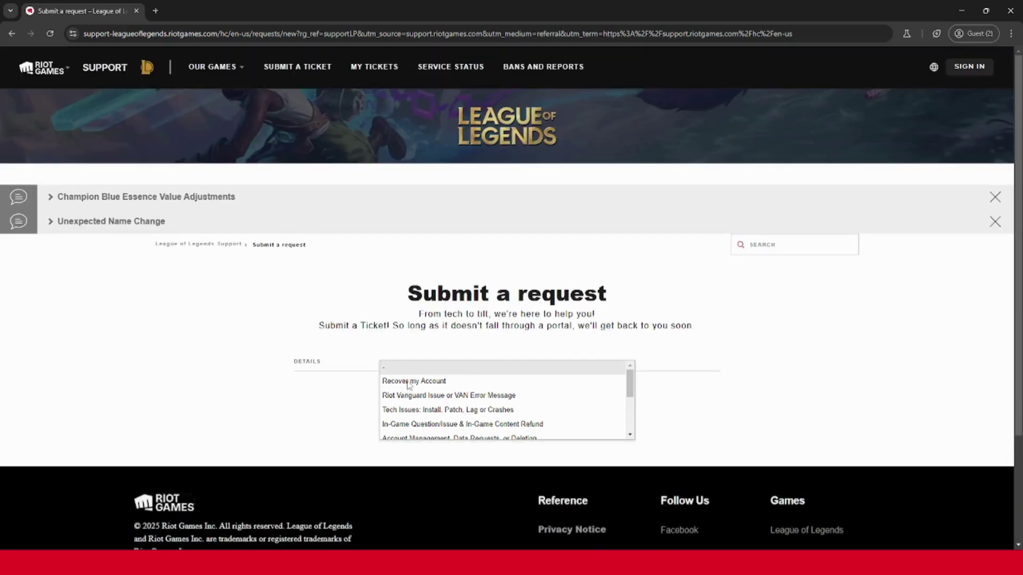
click(409, 385)
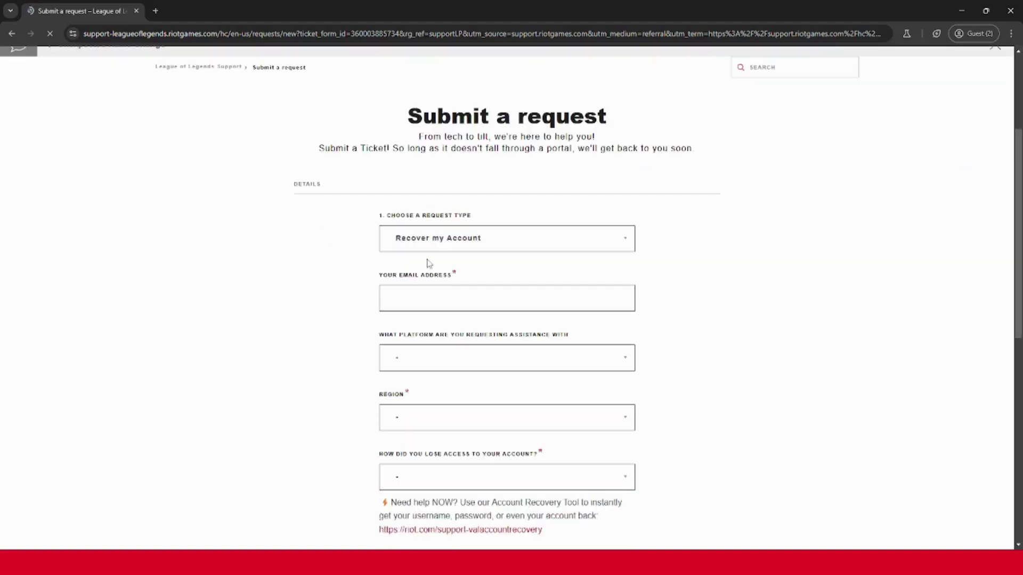
scroll(427, 245, down, 3)
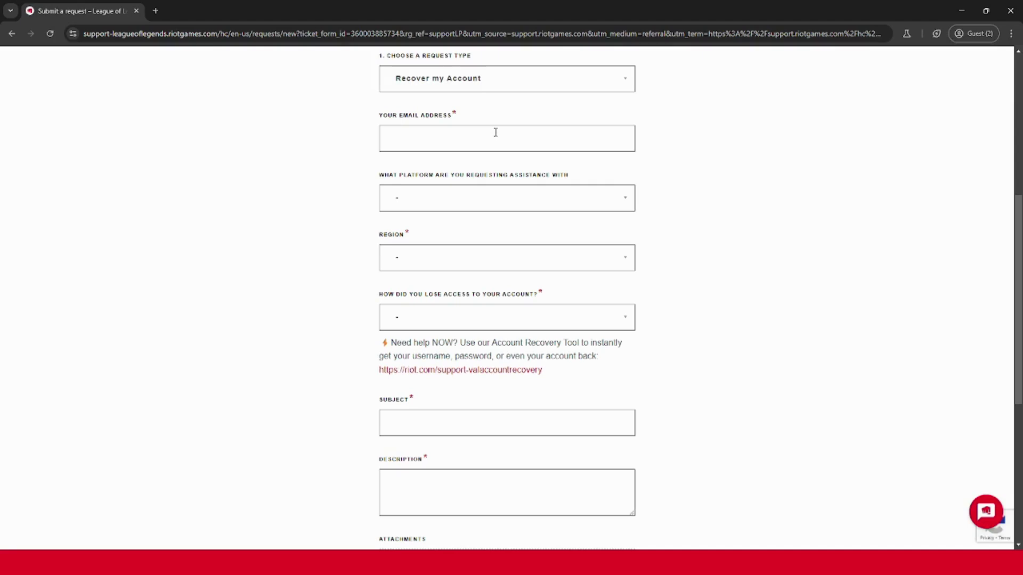
scroll(495, 132, down, 1)
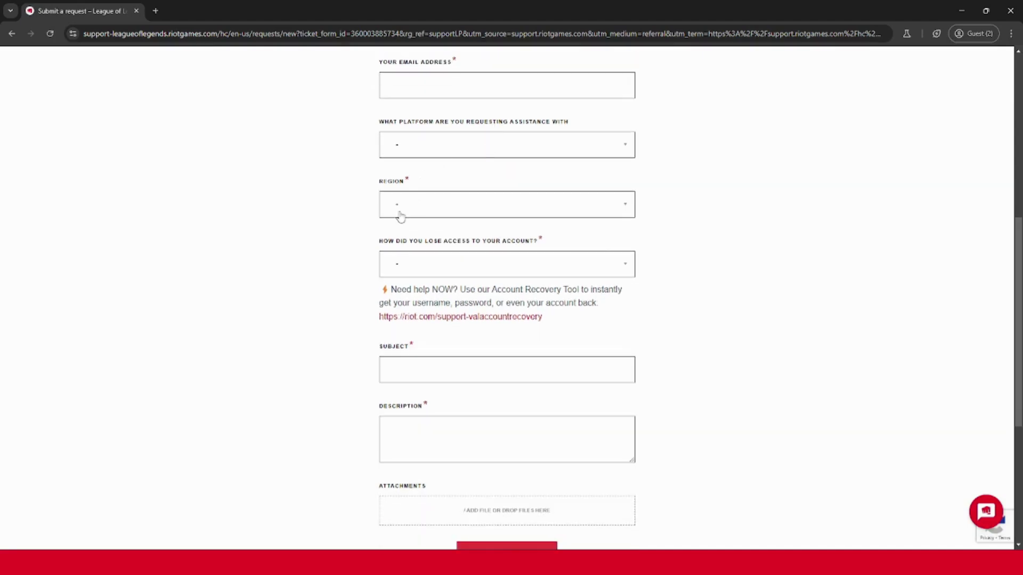
- Paste the prepared description explaining a hacker changed the account email
click(414, 269)
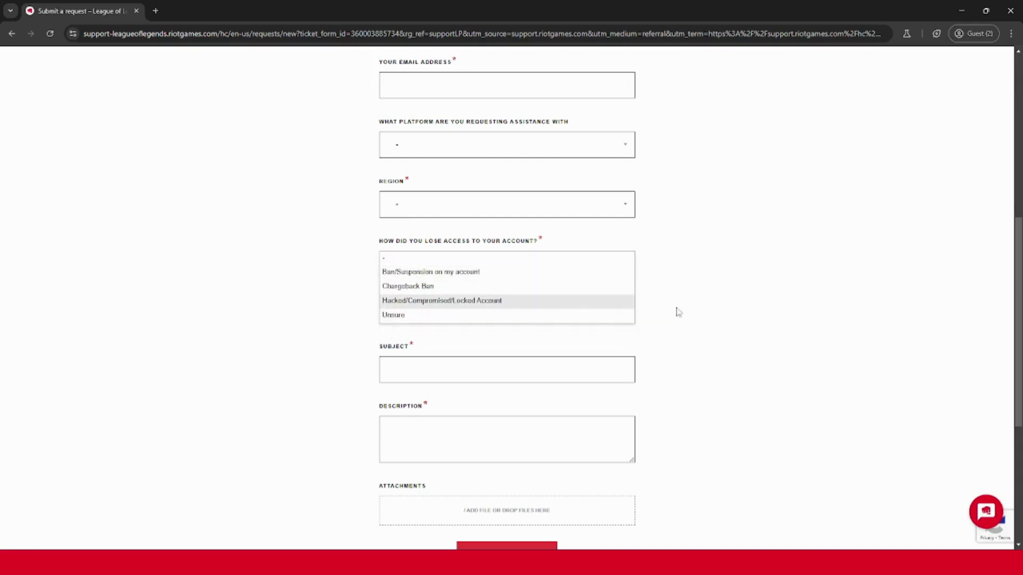
click(717, 313)
scroll(716, 313, down, 3)
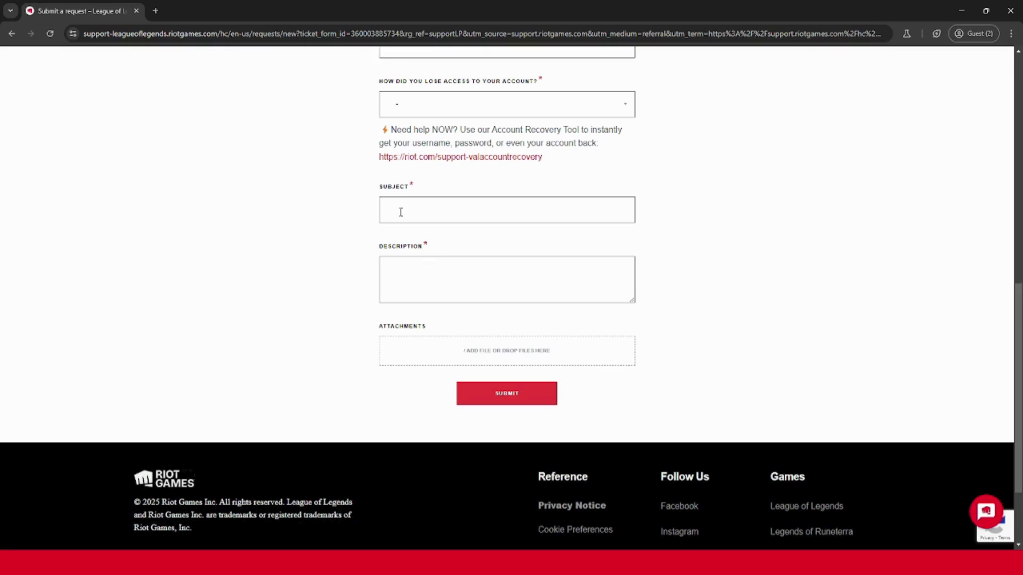
click(414, 276)
key(ctrl+v)
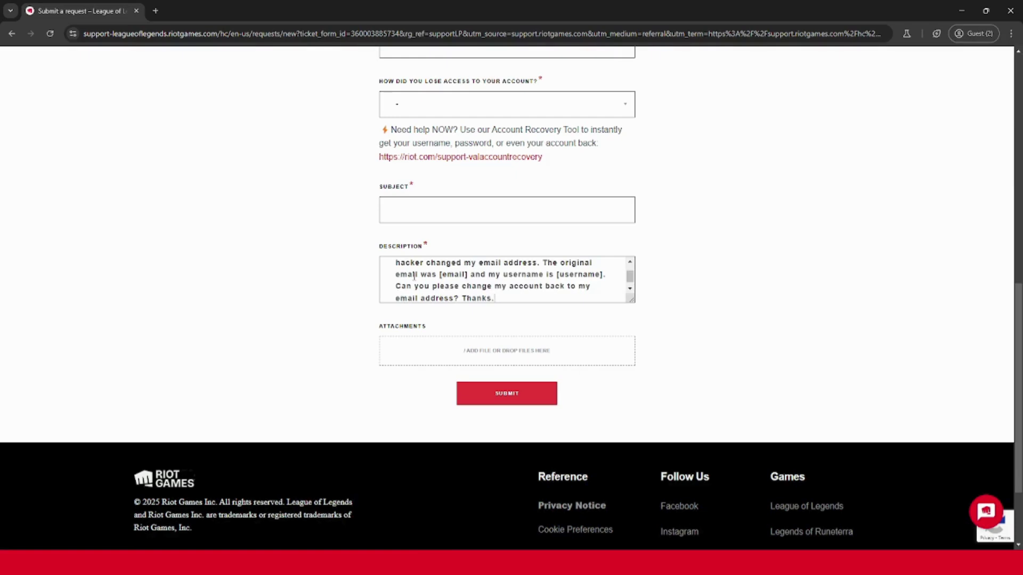